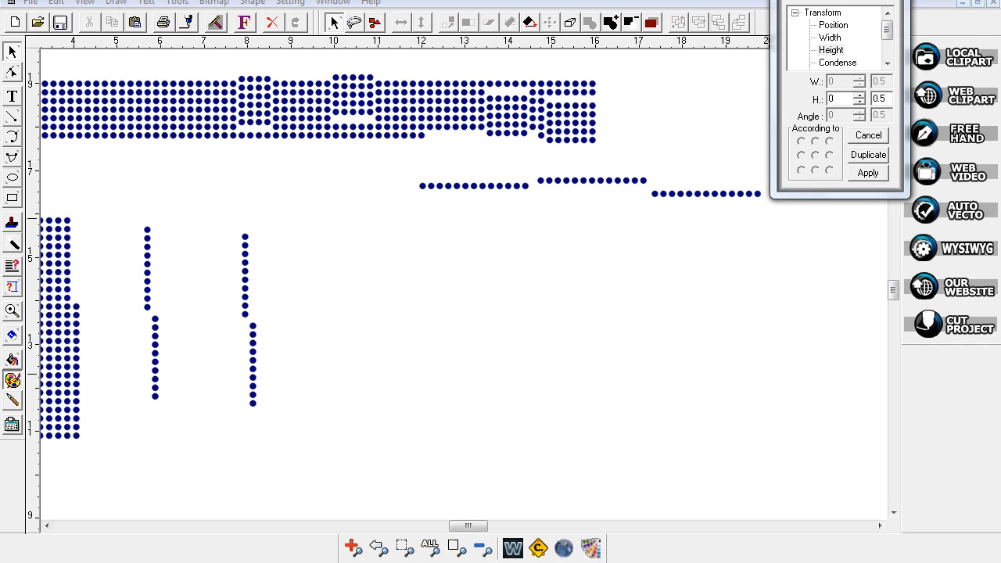
# - Center-align the two halves of the broken left dot column into one vertical line
pyautogui.moveTo(791, 10); pyautogui.dragTo(916, 6)
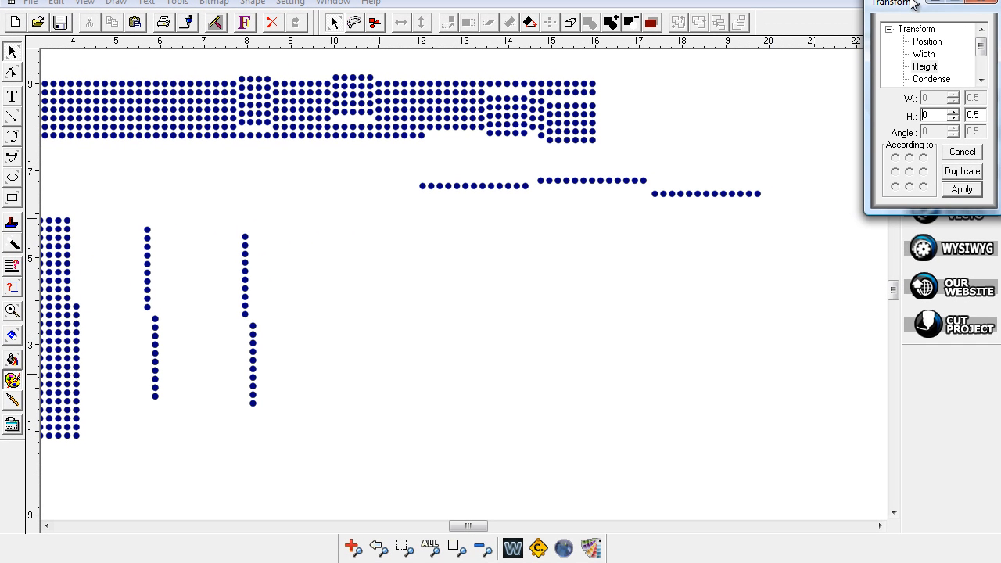
pyautogui.moveTo(485, 525); pyautogui.dragTo(477, 530)
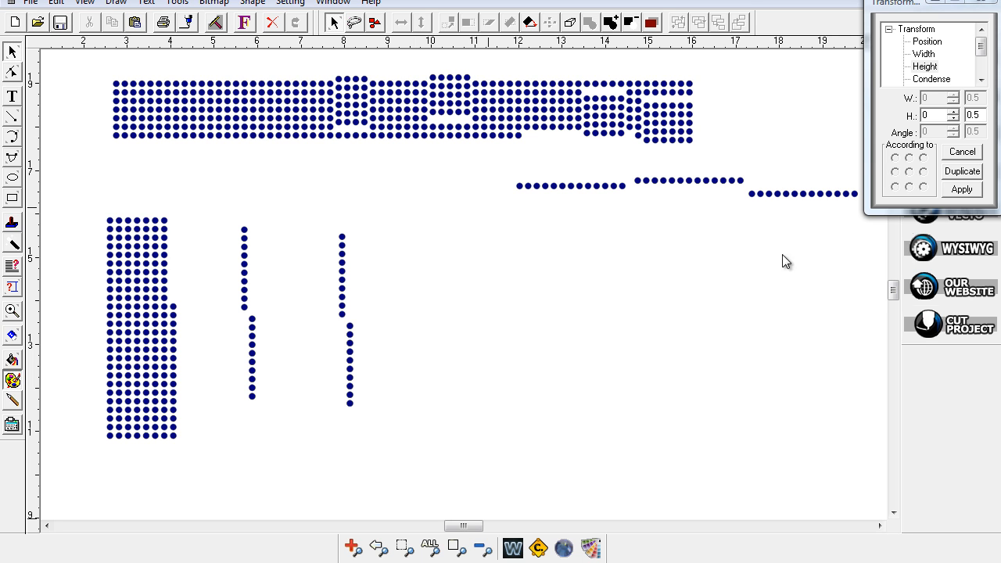
pyautogui.moveTo(898, 291); pyautogui.dragTo(896, 293)
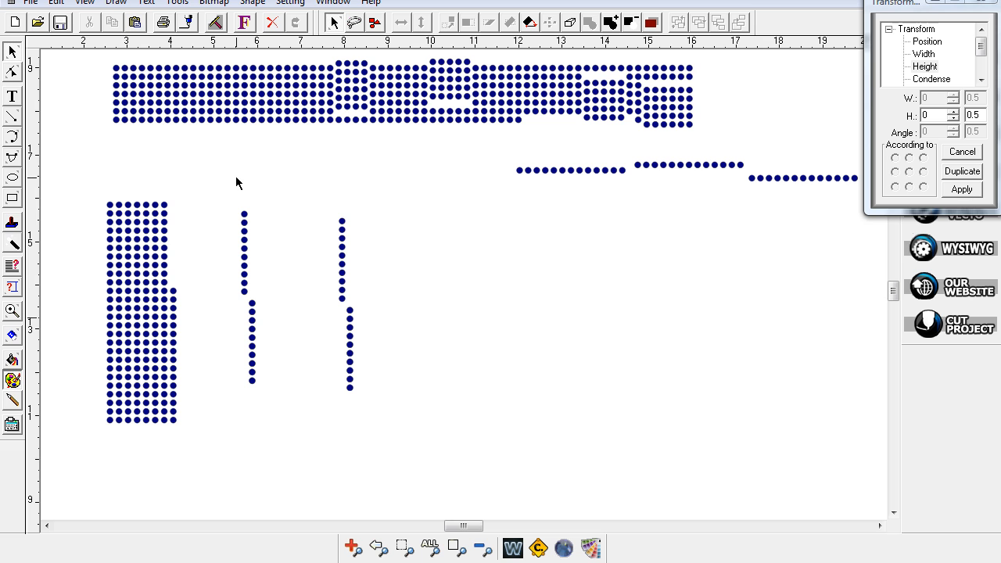
pyautogui.moveTo(220, 194); pyautogui.dragTo(278, 410)
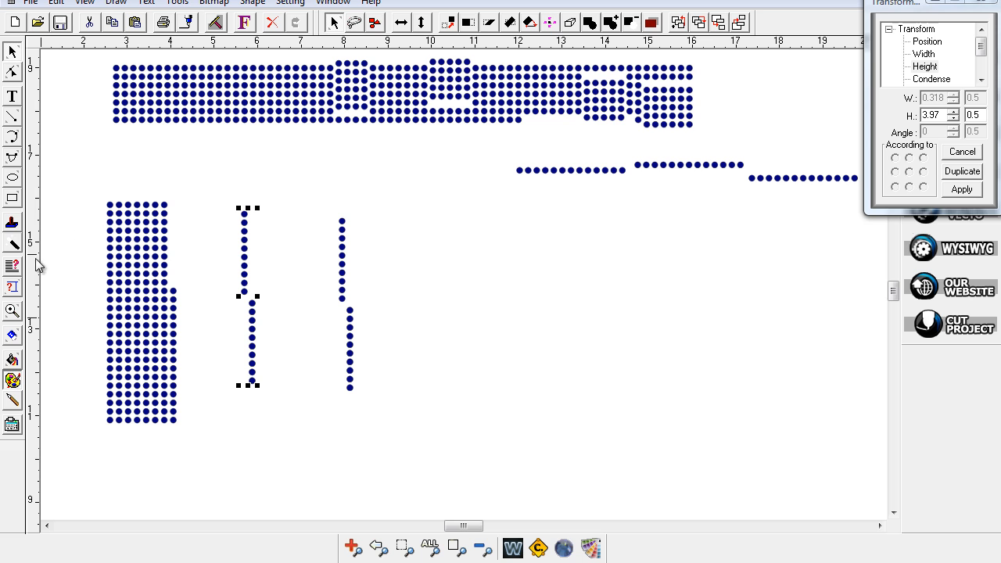
pyautogui.click(12, 270)
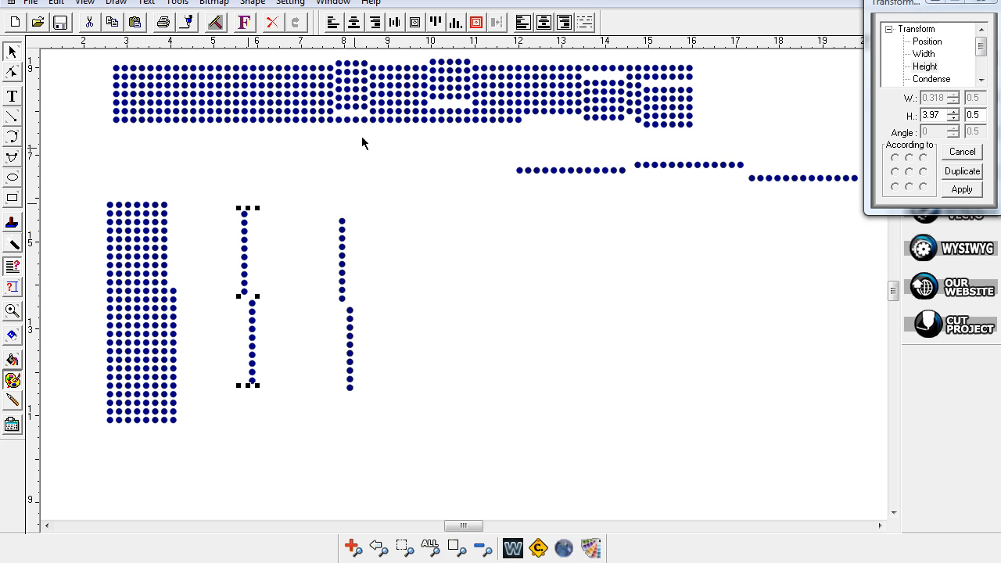
pyautogui.click(355, 24)
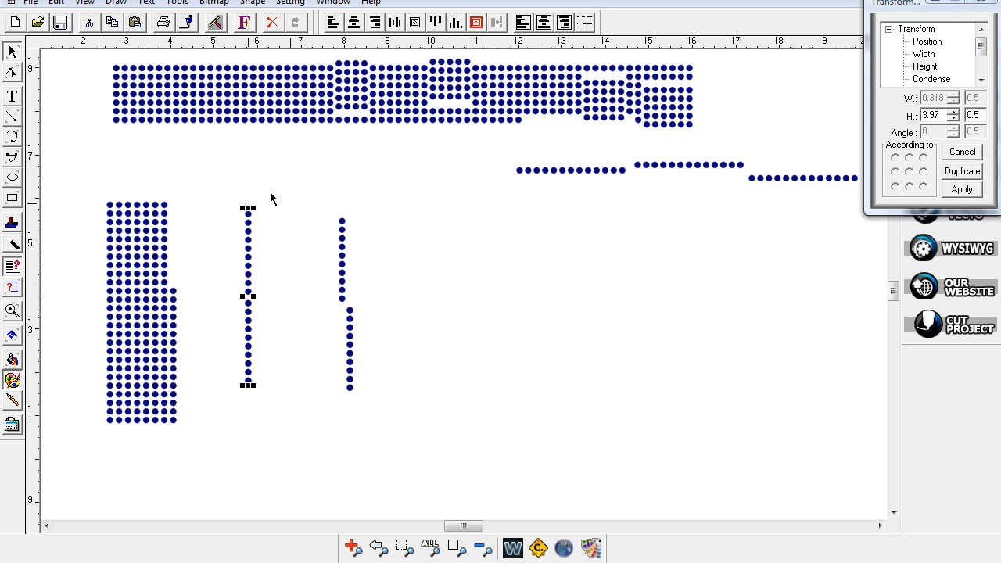
# - Nudge the lower part of the left column up to close the gap between dots
pyautogui.click(282, 306)
pyautogui.moveTo(262, 318); pyautogui.dragTo(278, 397)
pyautogui.press('Up')
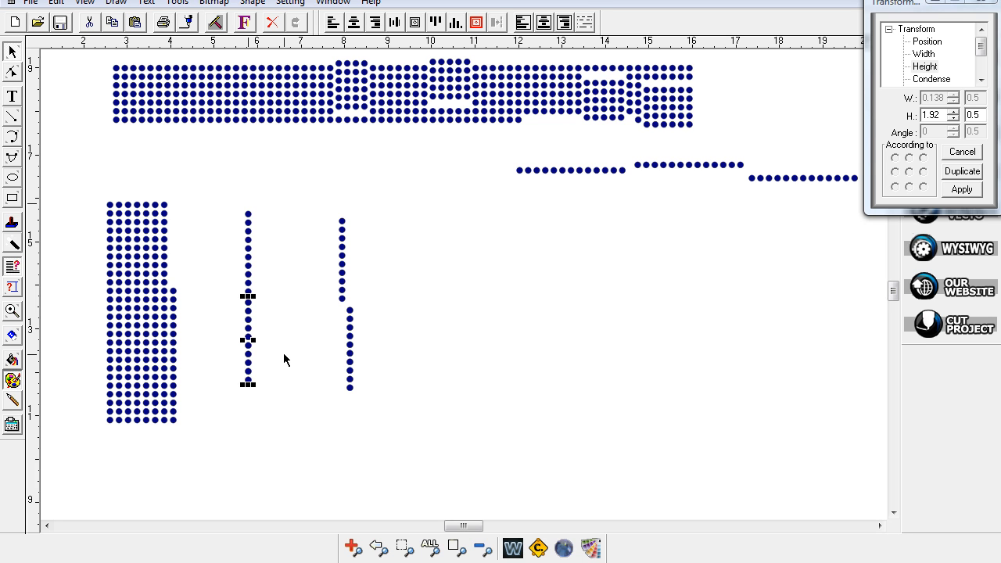
pyautogui.click(283, 239)
pyautogui.moveTo(231, 298); pyautogui.dragTo(282, 396)
pyautogui.press('Up')
pyautogui.press('Up')
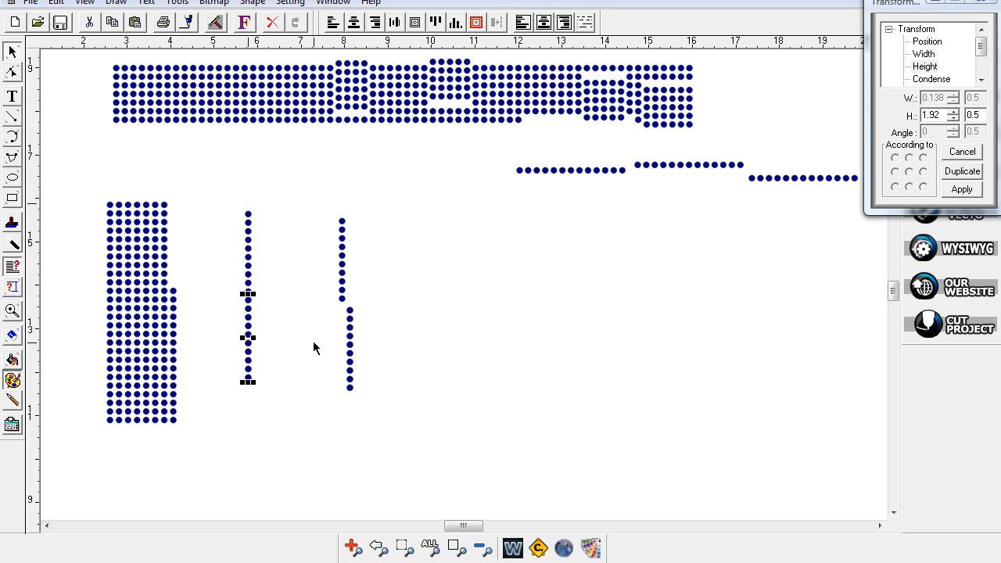
pyautogui.click(310, 265)
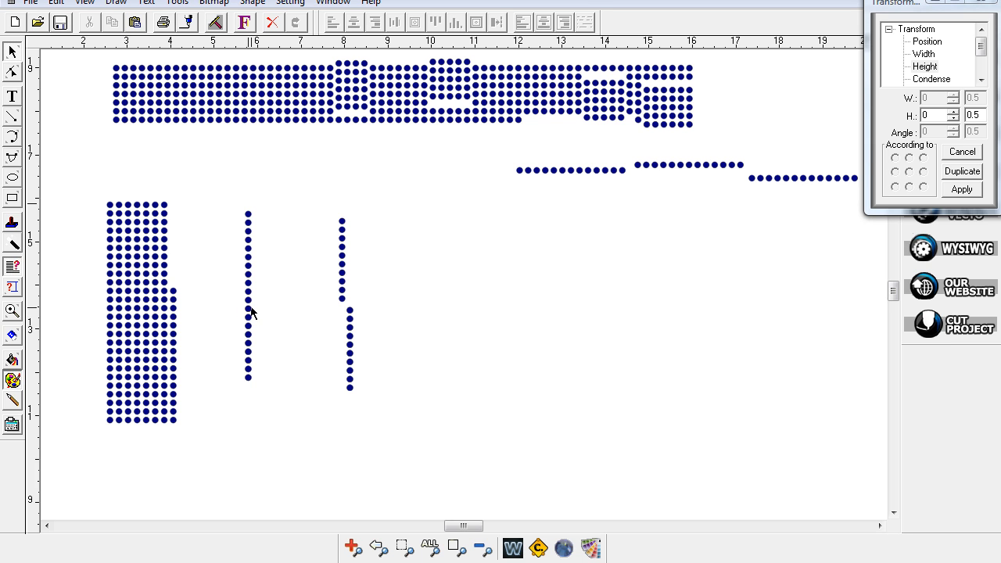
# - Center-align both halves of the right dot column, then select the broken horizontal dot rows
pyautogui.moveTo(326, 201); pyautogui.dragTo(397, 427)
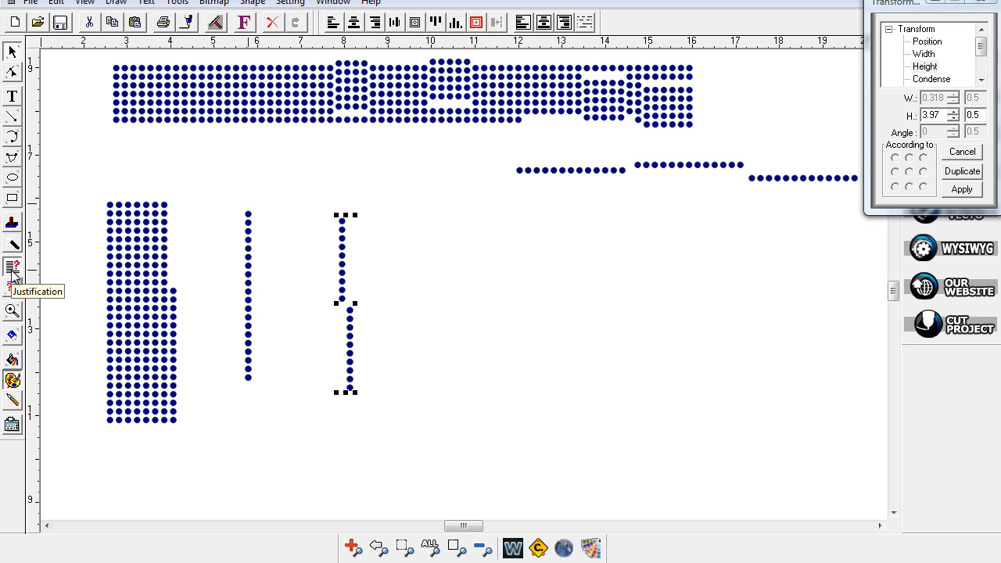
pyautogui.click(353, 24)
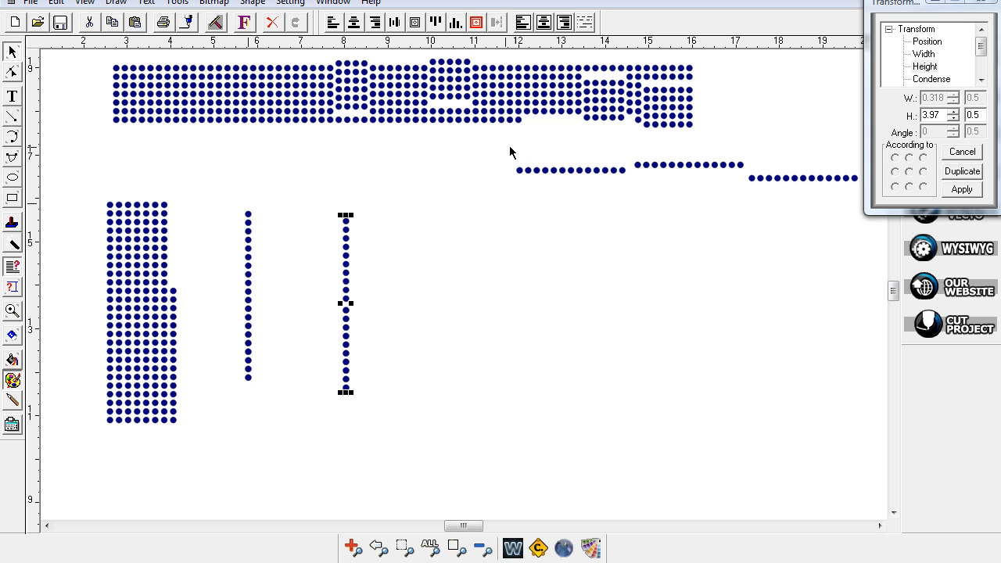
pyautogui.moveTo(499, 145); pyautogui.dragTo(747, 201)
pyautogui.click(397, 29)
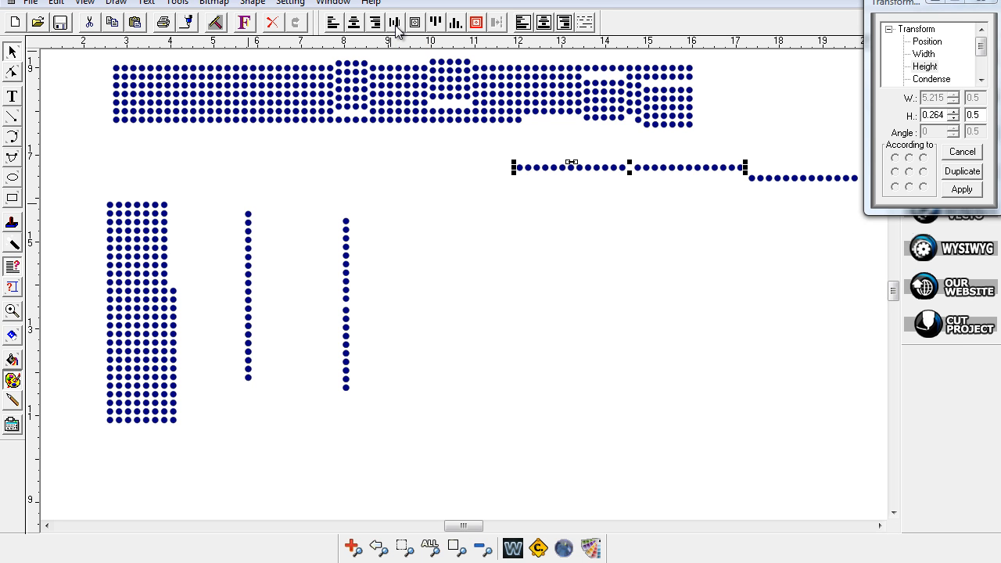
pyautogui.moveTo(476, 528); pyautogui.dragTo(483, 530)
pyautogui.moveTo(351, 152); pyautogui.dragTo(396, 165)
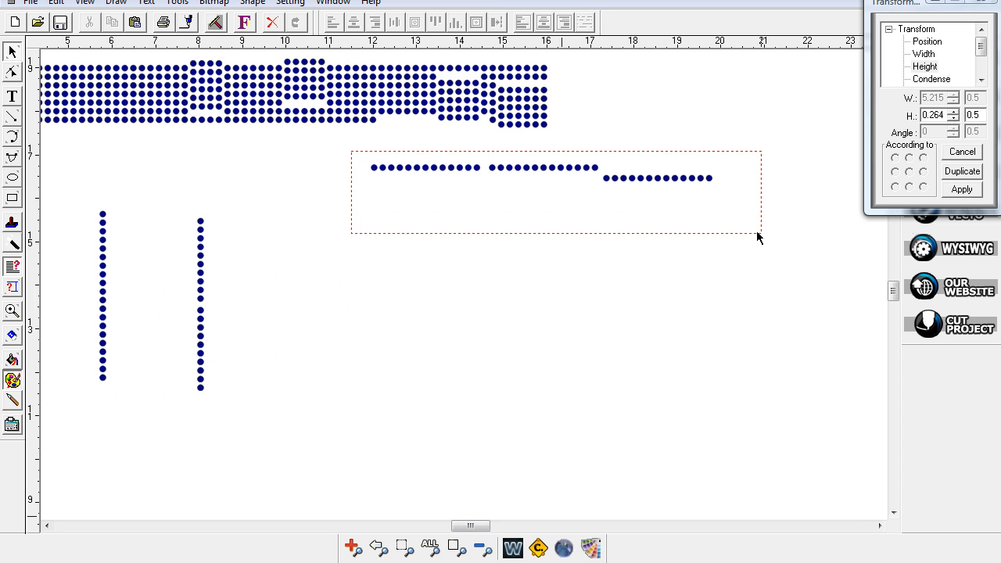
pyautogui.moveTo(757, 233); pyautogui.dragTo(760, 234)
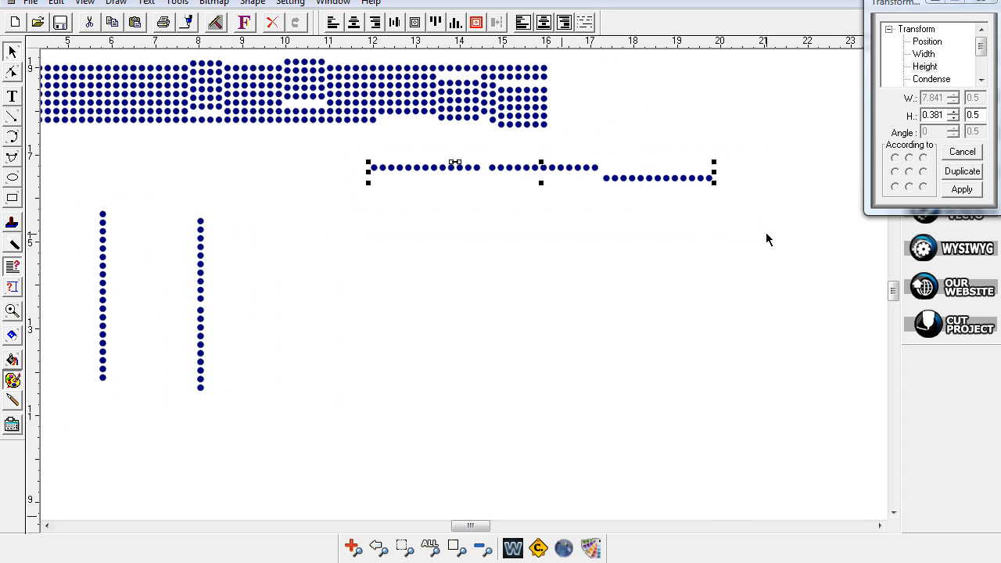
pyautogui.click(396, 22)
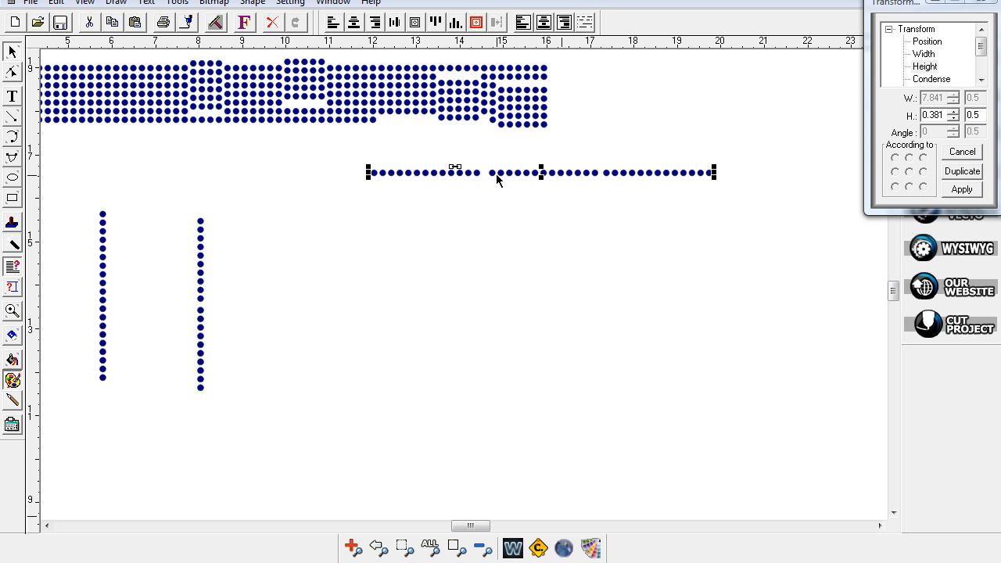
pyautogui.click(539, 199)
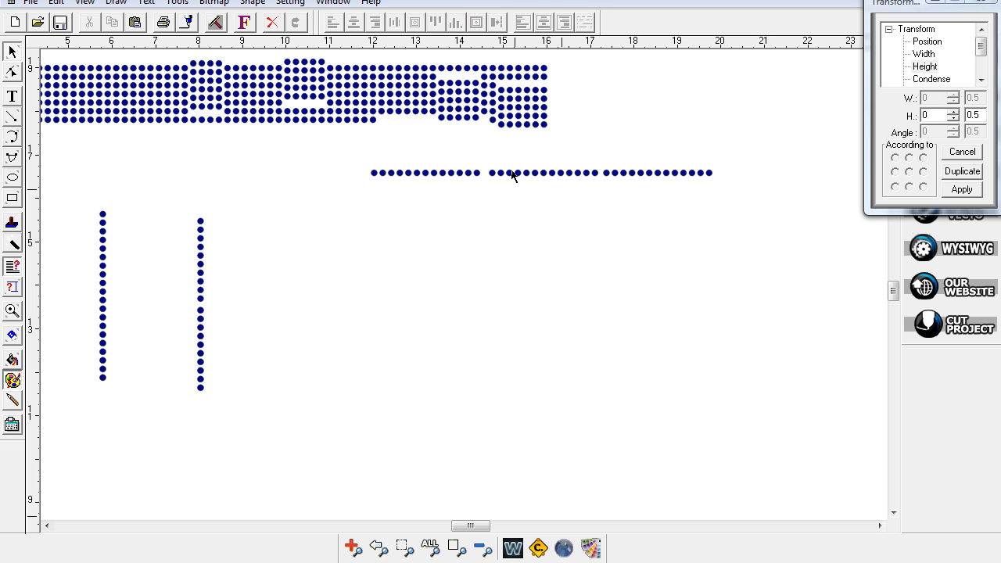
pyautogui.moveTo(712, 213); pyautogui.dragTo(730, 215)
pyautogui.press('Left')
pyautogui.press('Left')
pyautogui.press('Left')
pyautogui.press('Left')
pyautogui.press('Left')
pyautogui.press('Left')
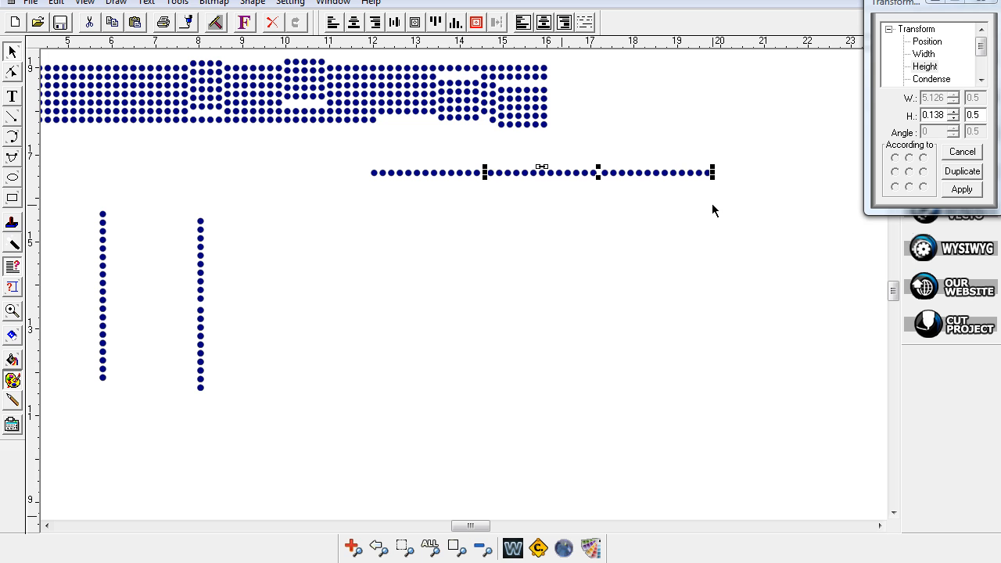
pyautogui.click(604, 245)
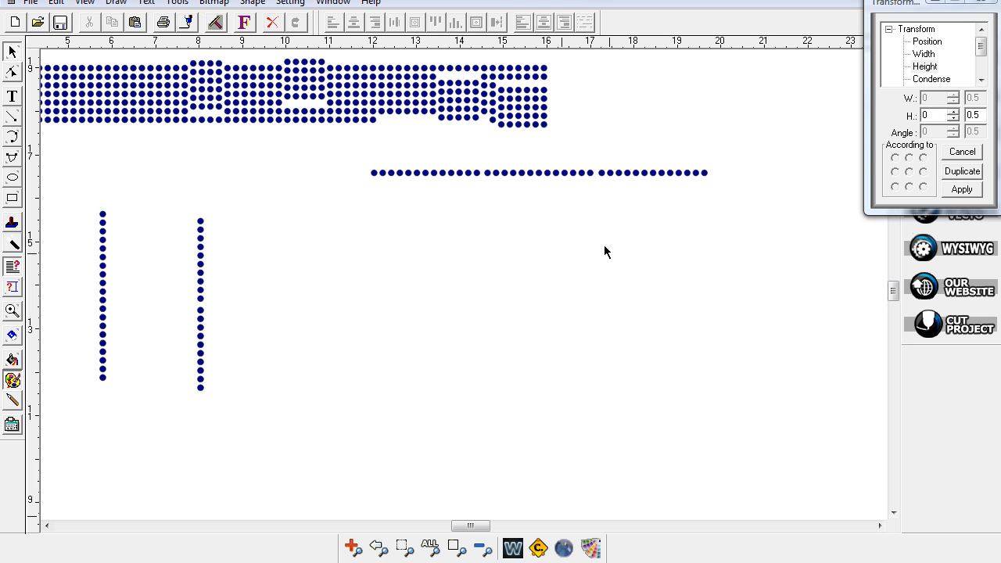
pyautogui.moveTo(690, 208); pyautogui.dragTo(732, 207)
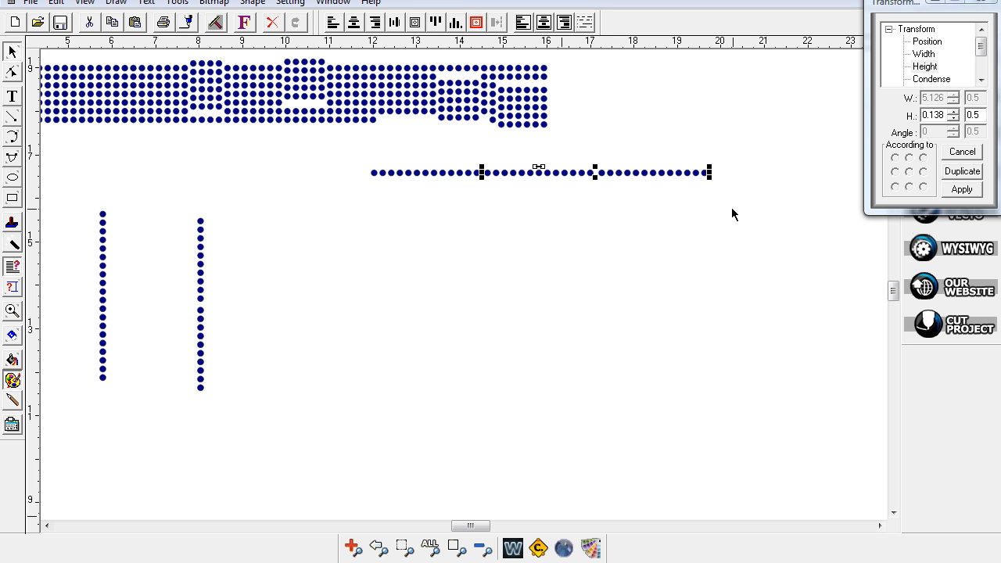
pyautogui.click(646, 233)
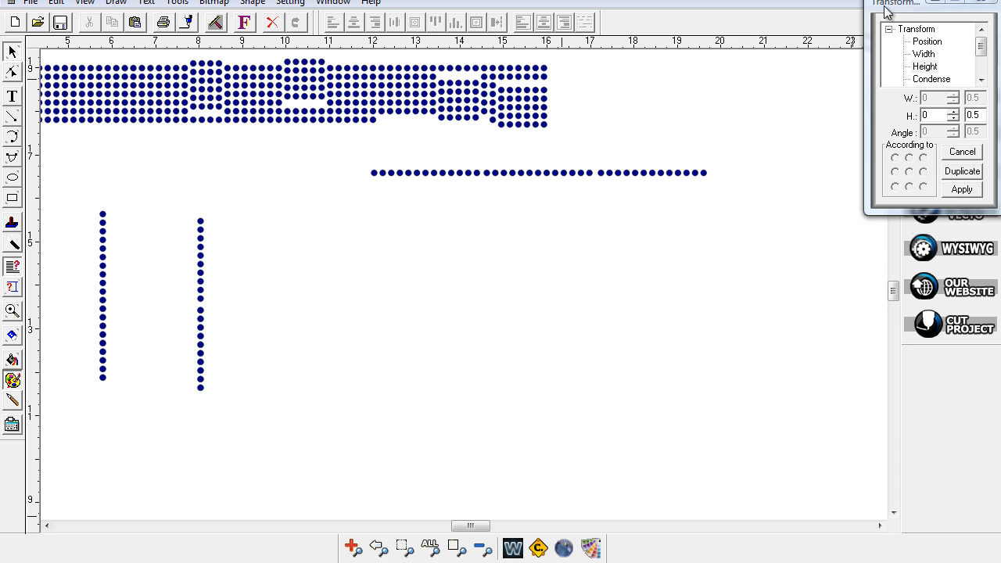
# - Move the Transform dialog to the lower right and switch to freehand lasso selection
pyautogui.moveTo(908, 8); pyautogui.dragTo(993, 122)
pyautogui.moveTo(892, 296); pyautogui.dragTo(893, 293)
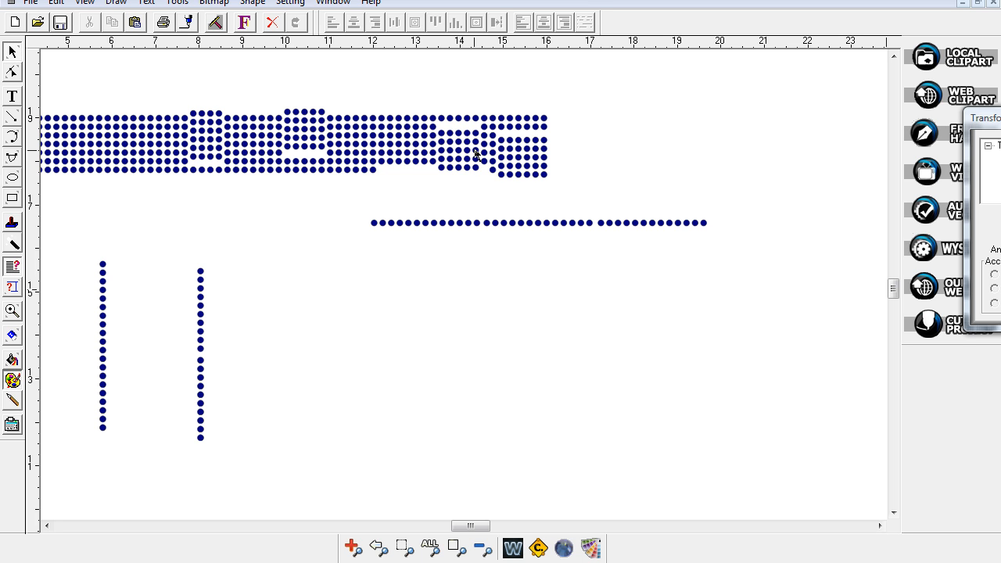
pyautogui.click(11, 53)
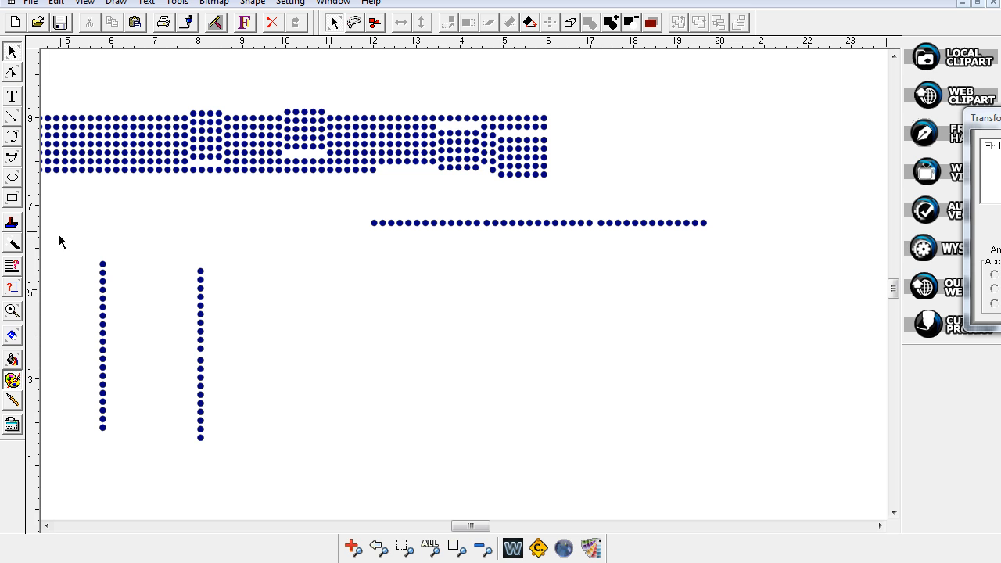
pyautogui.click(14, 268)
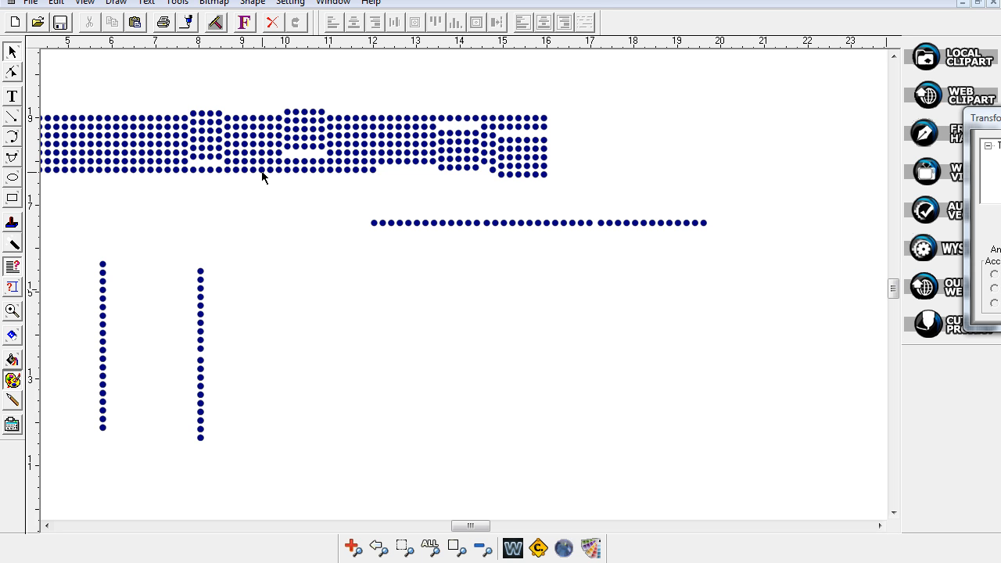
pyautogui.click(12, 51)
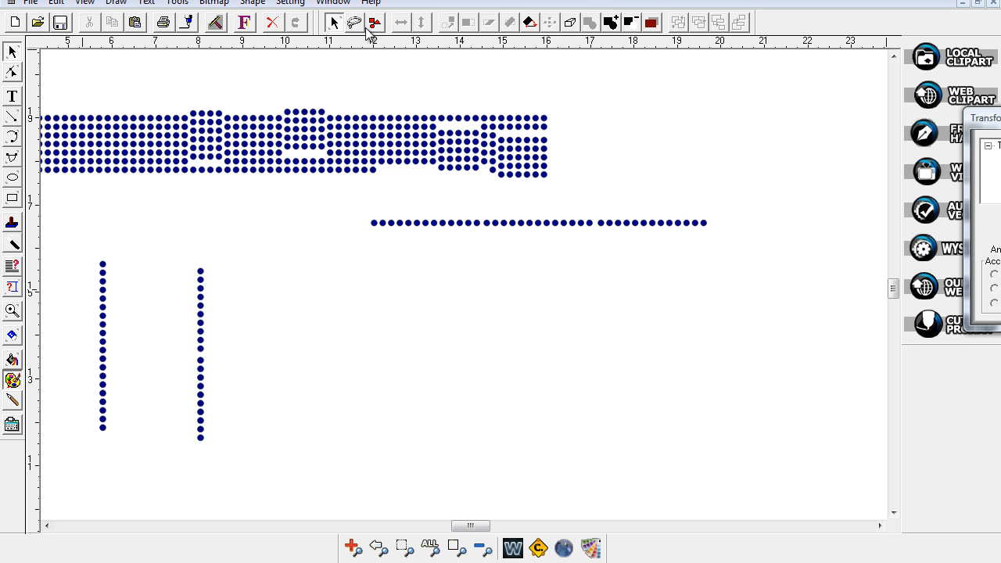
pyautogui.click(356, 25)
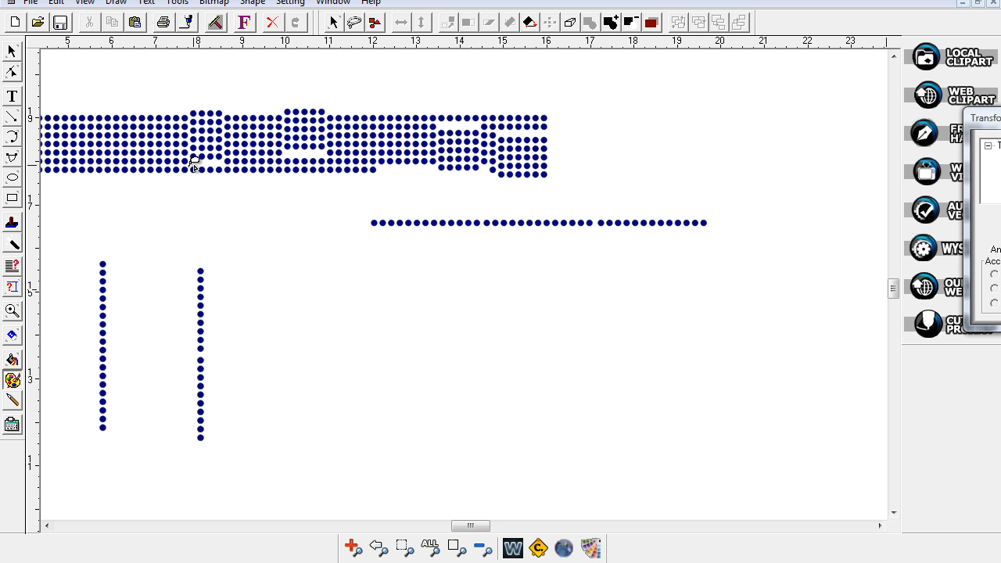
# - Lasso the stray dots in the first raised block and bottom-align them into a straight row
pyautogui.moveTo(223, 159); pyautogui.dragTo(224, 157)
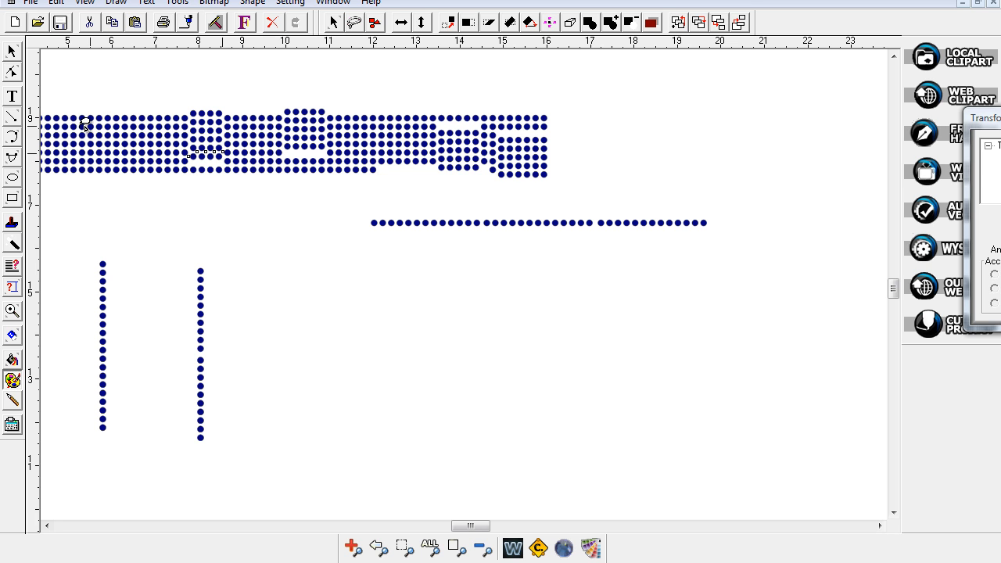
pyautogui.click(12, 269)
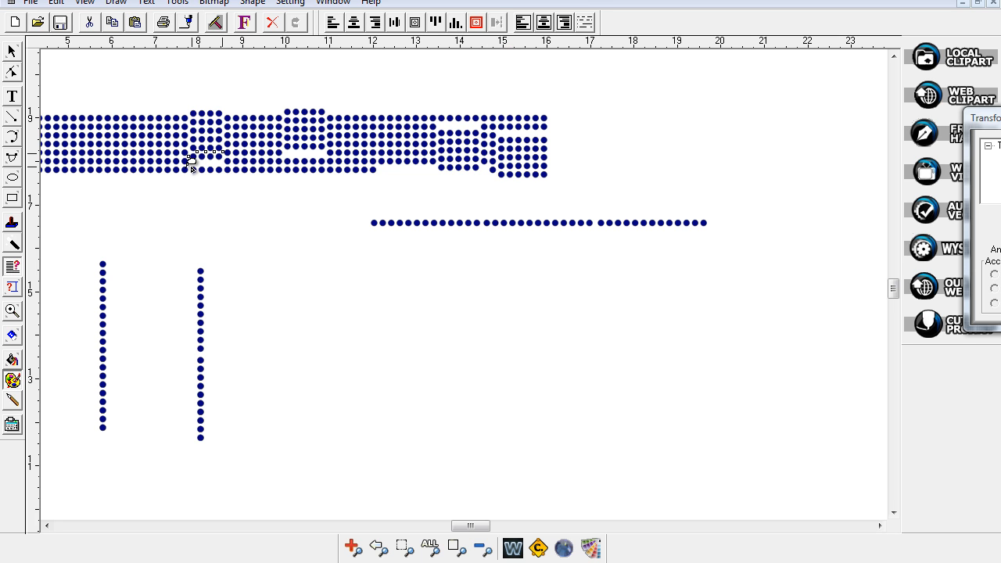
pyautogui.click(456, 28)
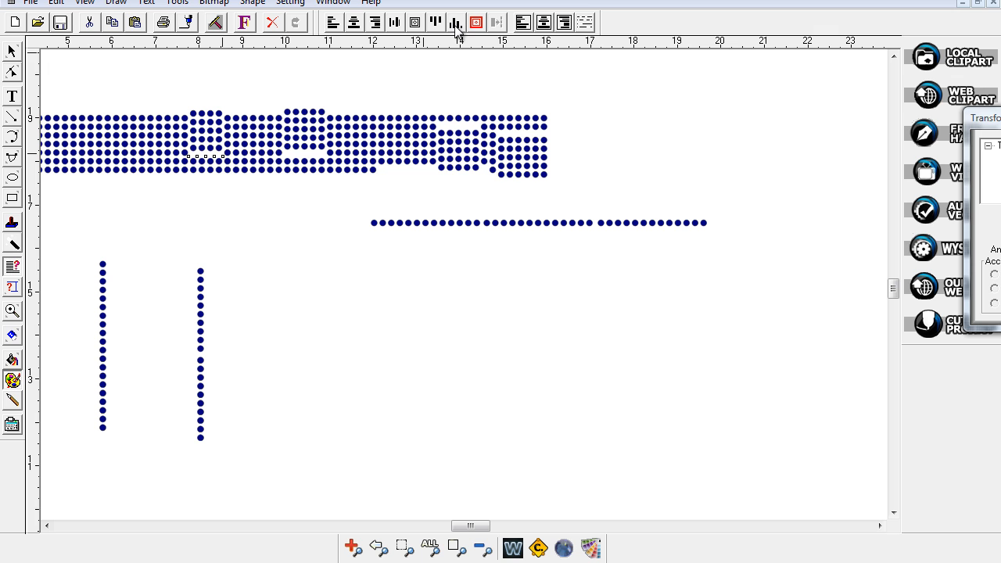
pyautogui.click(218, 144)
pyautogui.moveTo(219, 144)
pyautogui.mouseDown()
pyautogui.moveTo(181, 152)
pyautogui.moveTo(219, 156)
pyautogui.moveTo(223, 146)
pyautogui.mouseUp()
pyautogui.click(457, 25)
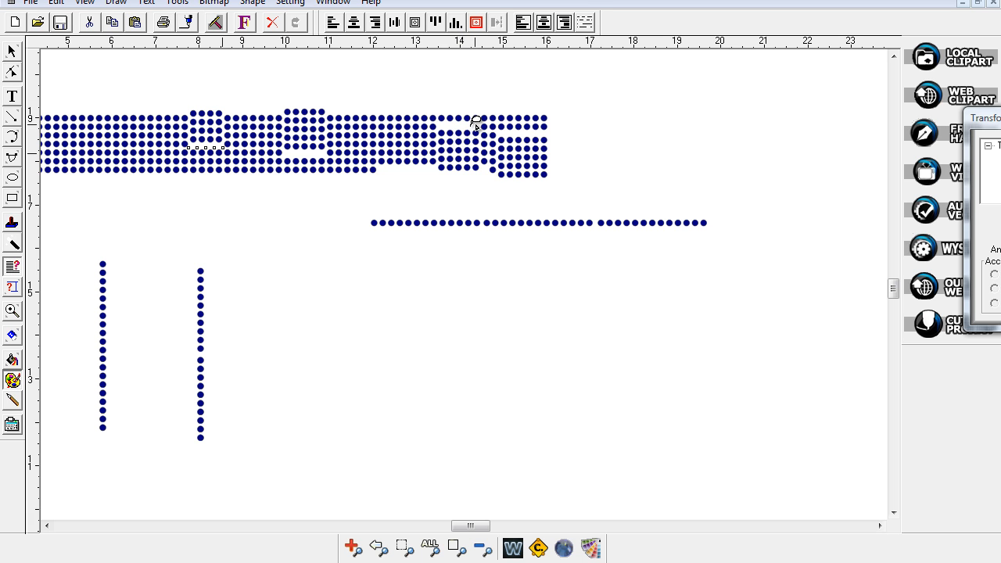
pyautogui.moveTo(474, 123)
pyautogui.mouseDown()
pyautogui.moveTo(431, 122)
pyautogui.moveTo(445, 136)
pyautogui.moveTo(474, 136)
pyautogui.moveTo(477, 125)
pyautogui.moveTo(460, 123)
pyautogui.mouseUp()
# - Top-align each group of lowered dots near the 14-inch mark so they sit level in their row
pyautogui.click(438, 23)
pyautogui.moveTo(476, 133); pyautogui.dragTo(447, 131)
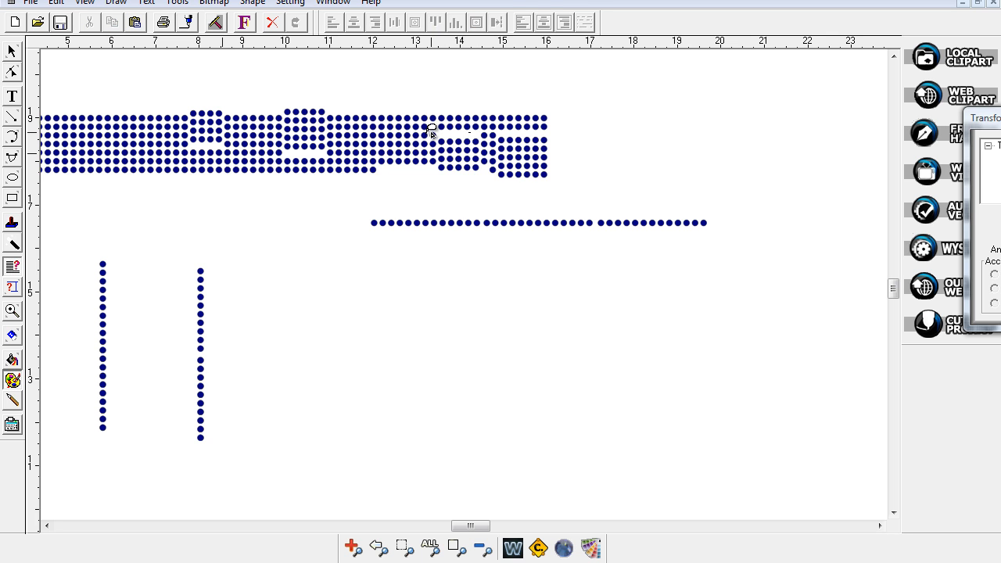
pyautogui.moveTo(474, 147); pyautogui.dragTo(480, 132)
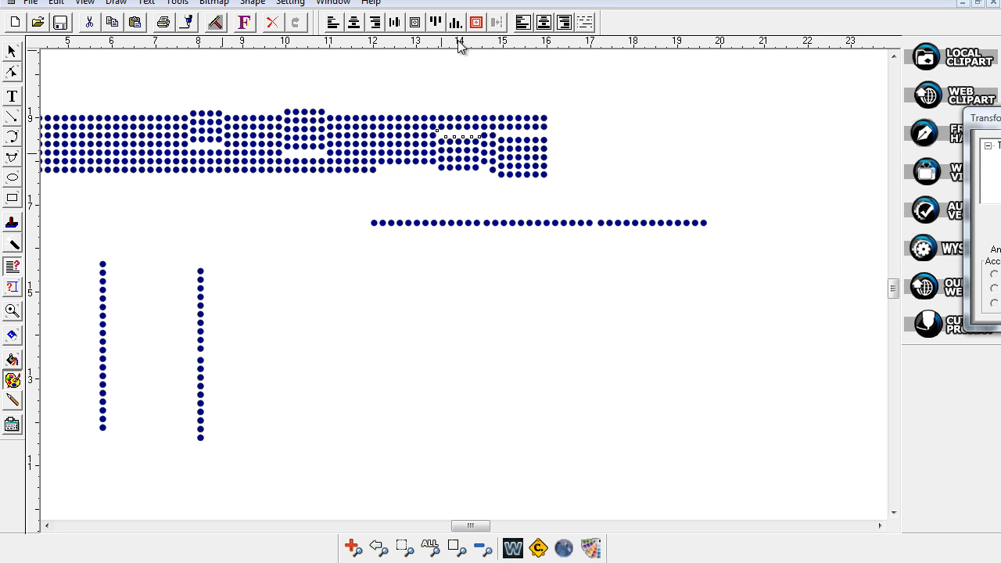
pyautogui.click(436, 22)
pyautogui.click(474, 146)
pyautogui.moveTo(430, 138)
pyautogui.mouseDown()
pyautogui.moveTo(479, 149)
pyautogui.moveTo(461, 144)
pyautogui.moveTo(453, 124)
pyautogui.moveTo(454, 151)
pyautogui.moveTo(470, 165)
pyautogui.moveTo(474, 156)
pyautogui.moveTo(430, 148)
pyautogui.moveTo(443, 161)
pyautogui.moveTo(480, 164)
pyautogui.moveTo(480, 147)
pyautogui.moveTo(426, 165)
pyautogui.moveTo(478, 156)
pyautogui.mouseUp()
pyautogui.click(438, 25)
pyautogui.click(438, 28)
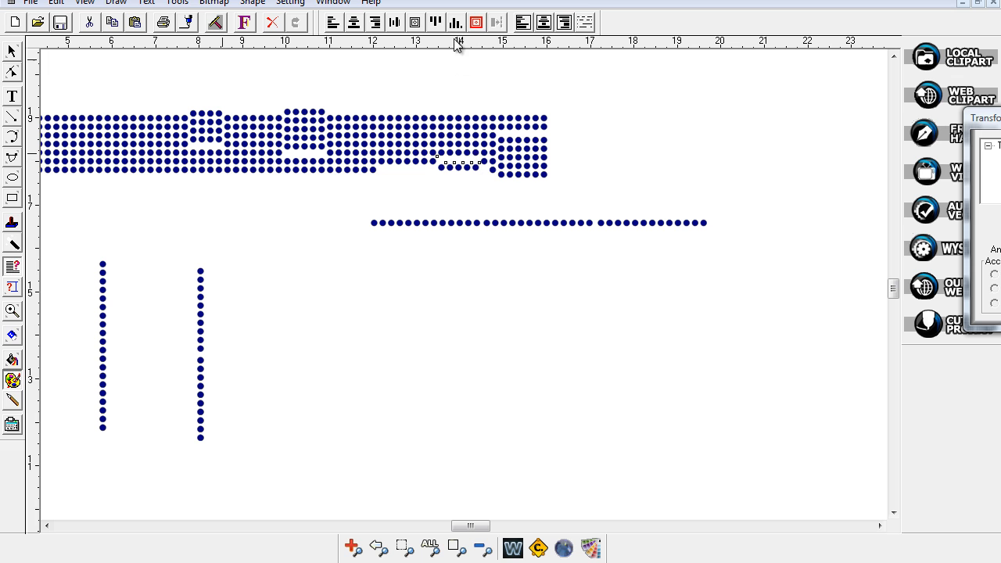
pyautogui.click(437, 24)
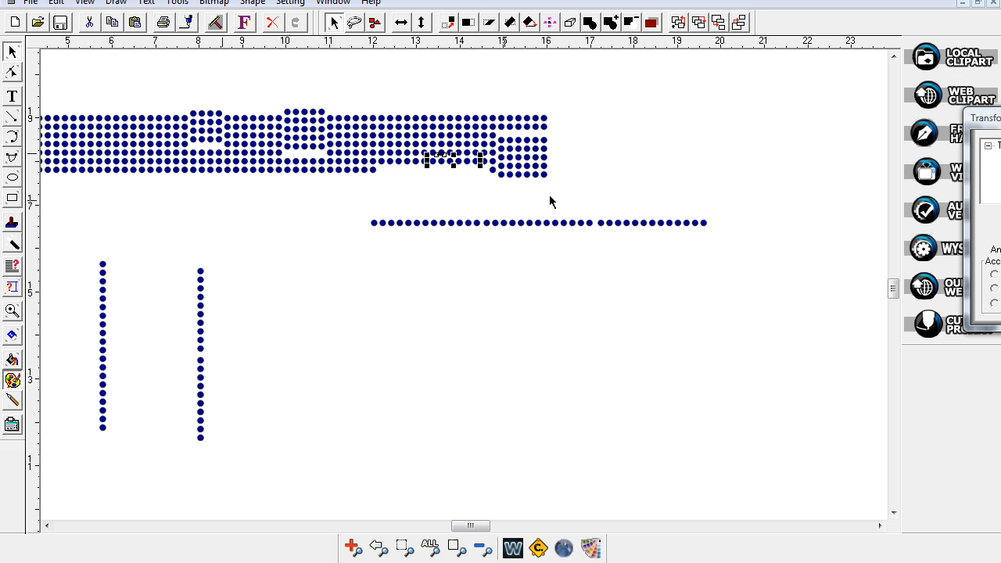
pyautogui.click(550, 198)
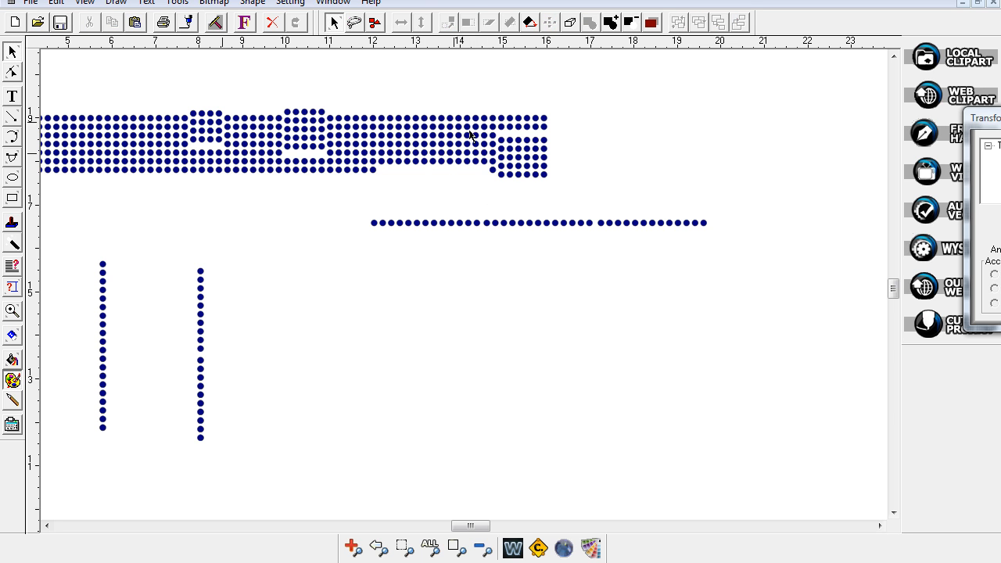